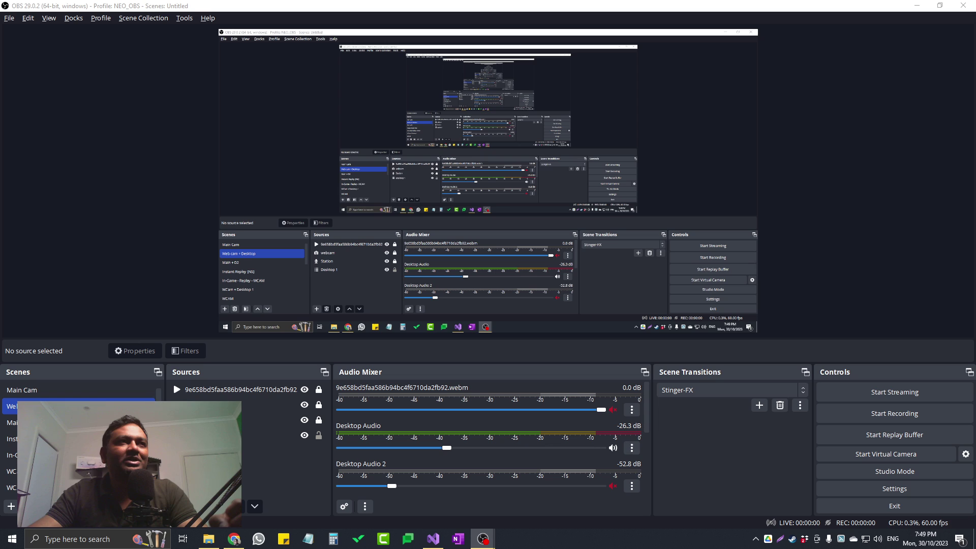
Browse the NEO_OBS Profile menu options, then the Scene Collection menu options.
click(104, 20)
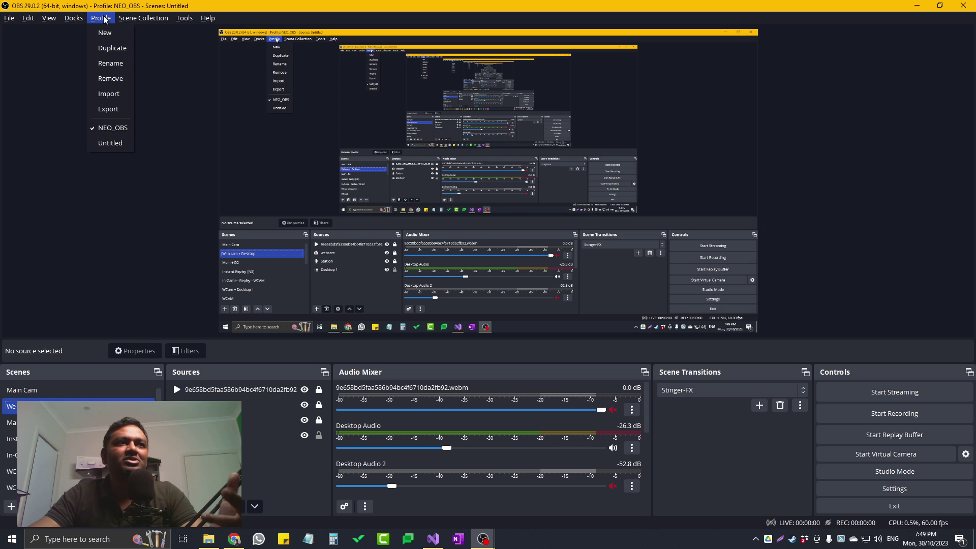
click(147, 15)
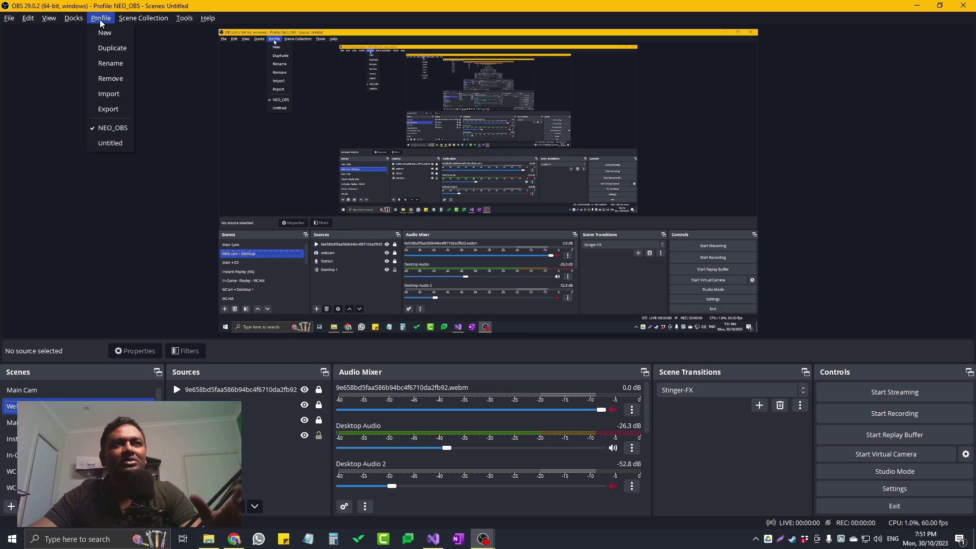
click(109, 108)
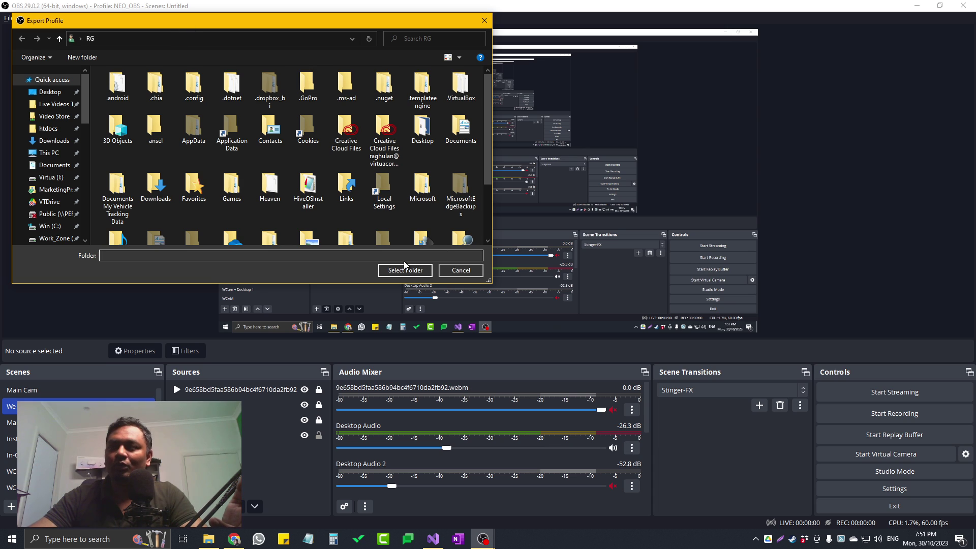
click(461, 270)
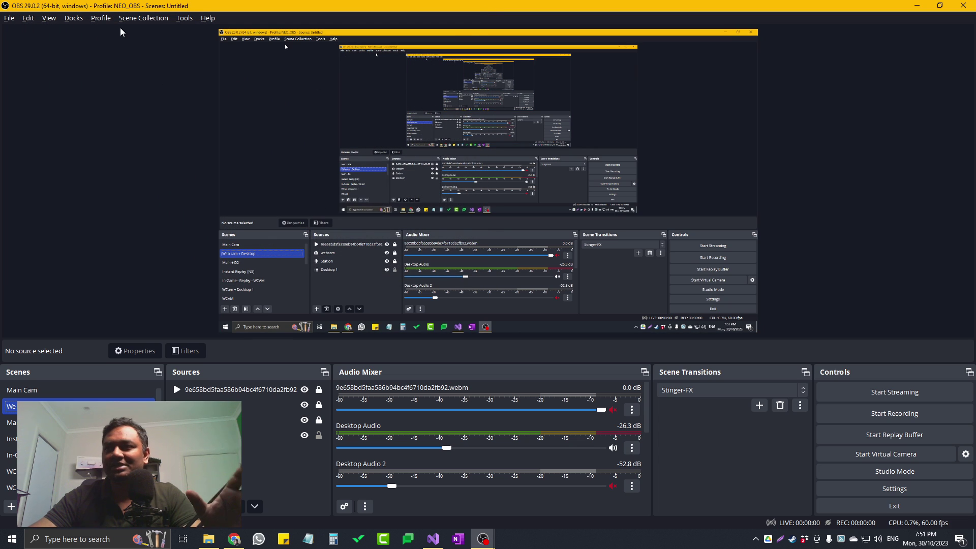
Start and cancel a scene collection export, then show OBS's settings folder in File Explorer.
click(131, 17)
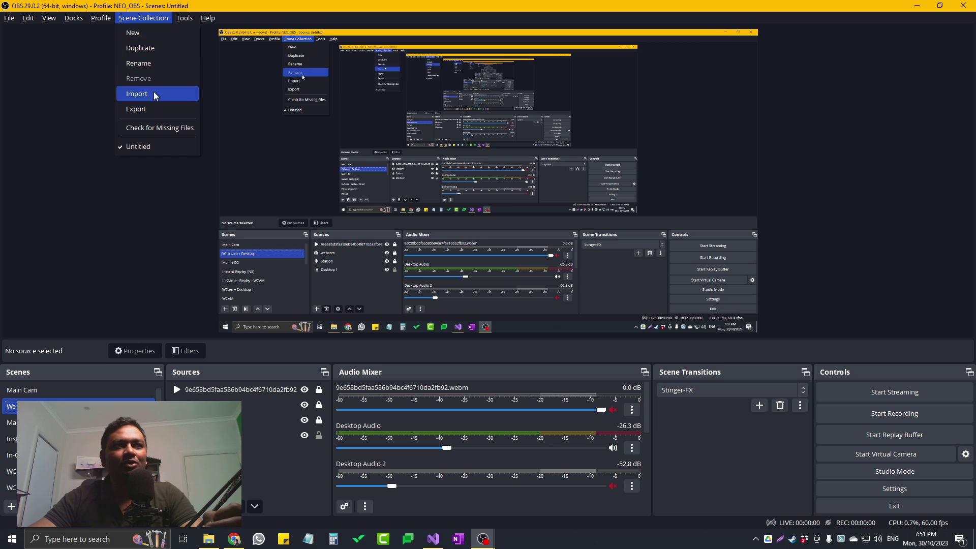
click(160, 108)
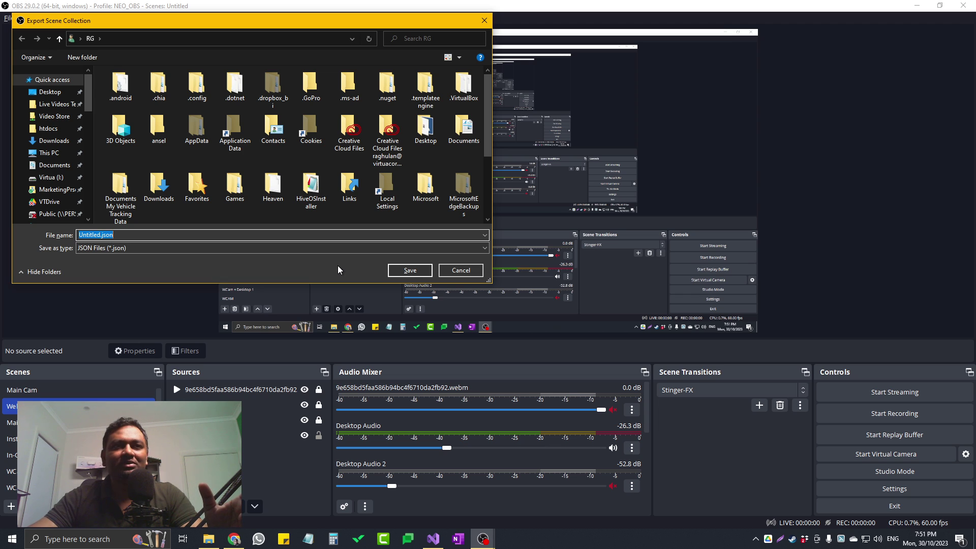
click(470, 272)
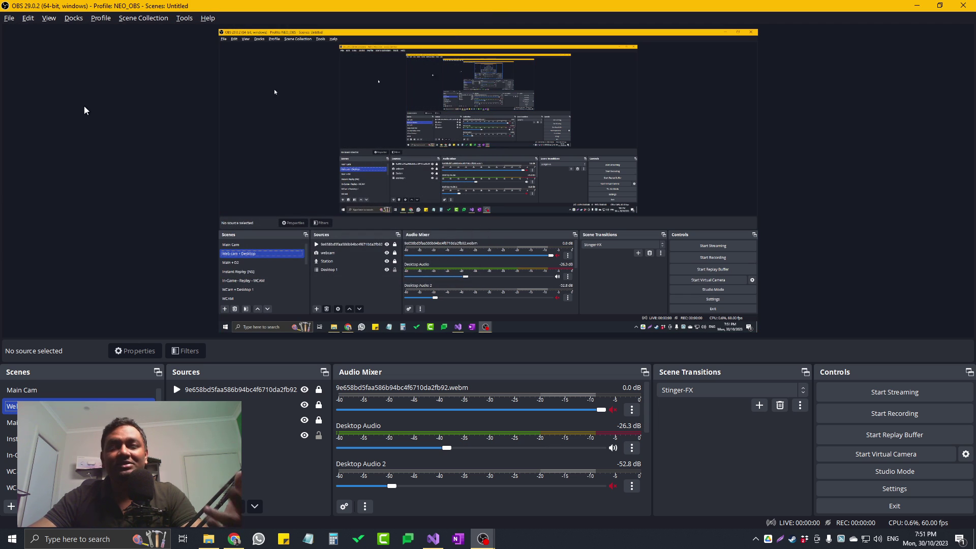
click(9, 17)
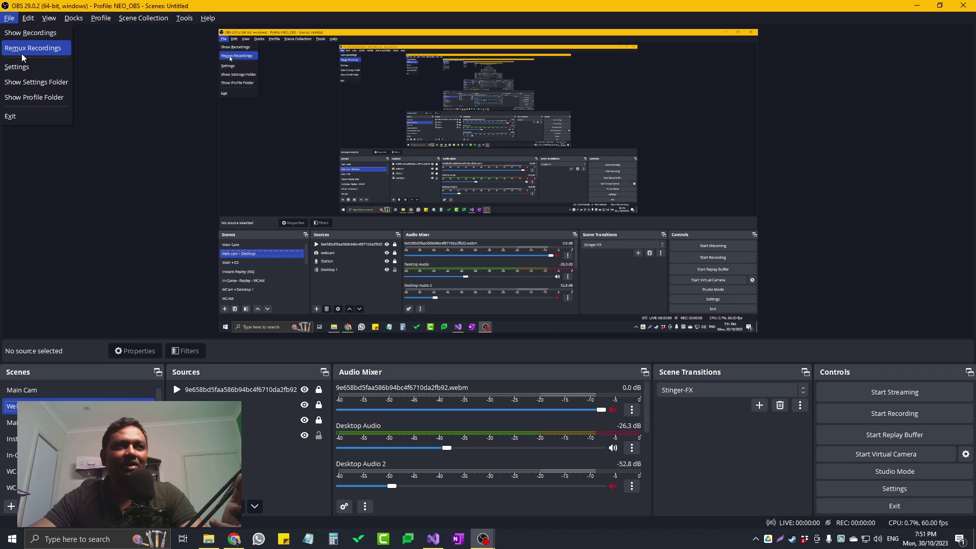
click(32, 83)
Select and deselect the seven obs-studio folder items, then close the Explorer window.
click(514, 339)
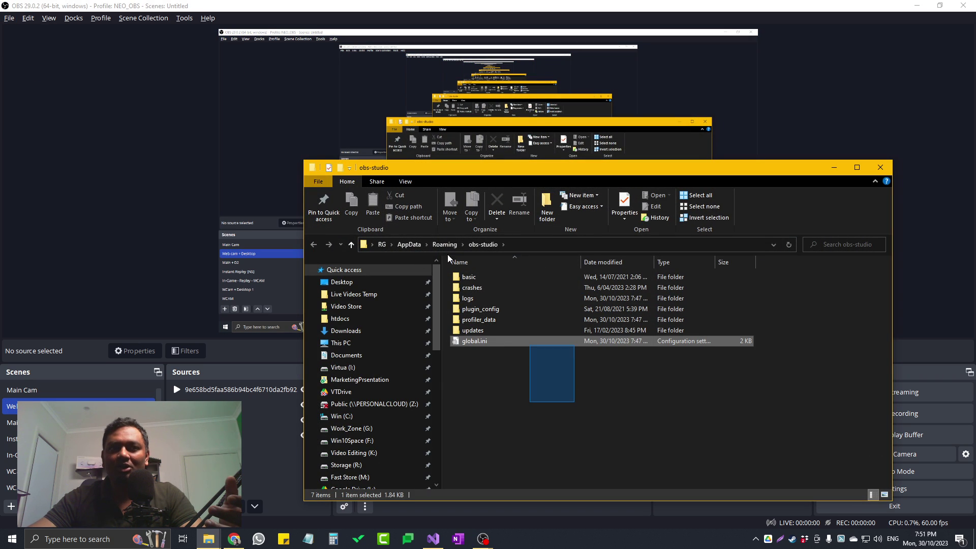
drag(448, 253, 434, 240)
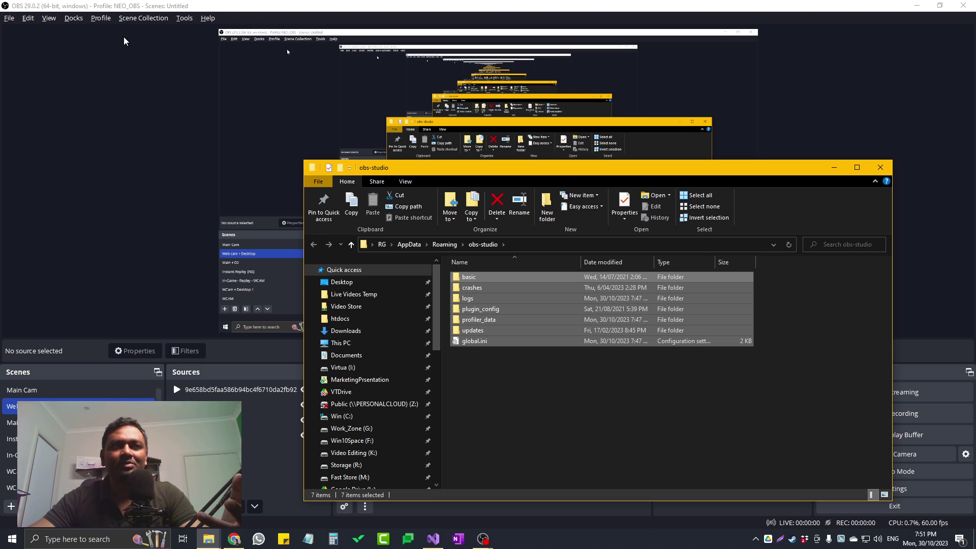
click(515, 368)
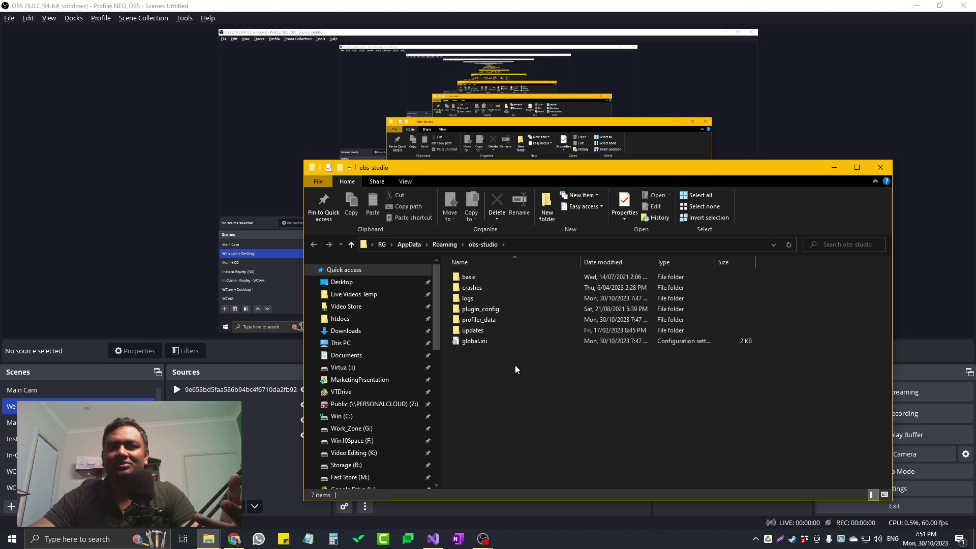
click(880, 167)
click(9, 18)
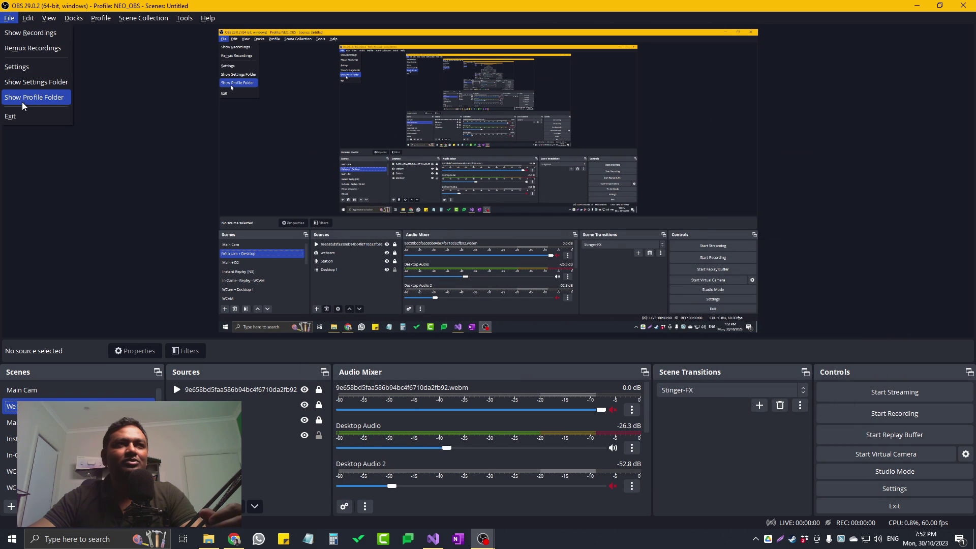
click(52, 95)
drag(570, 399, 520, 271)
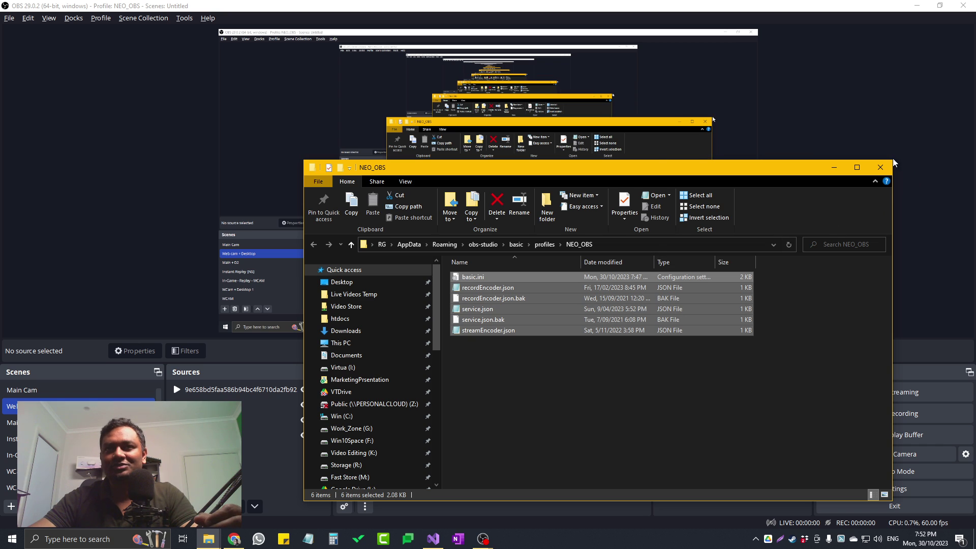
click(879, 167)
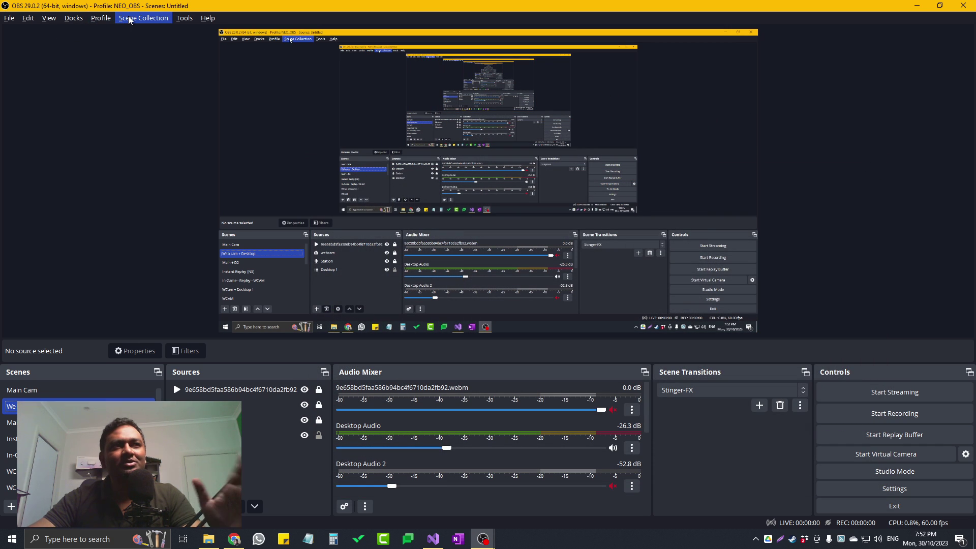
click(101, 19)
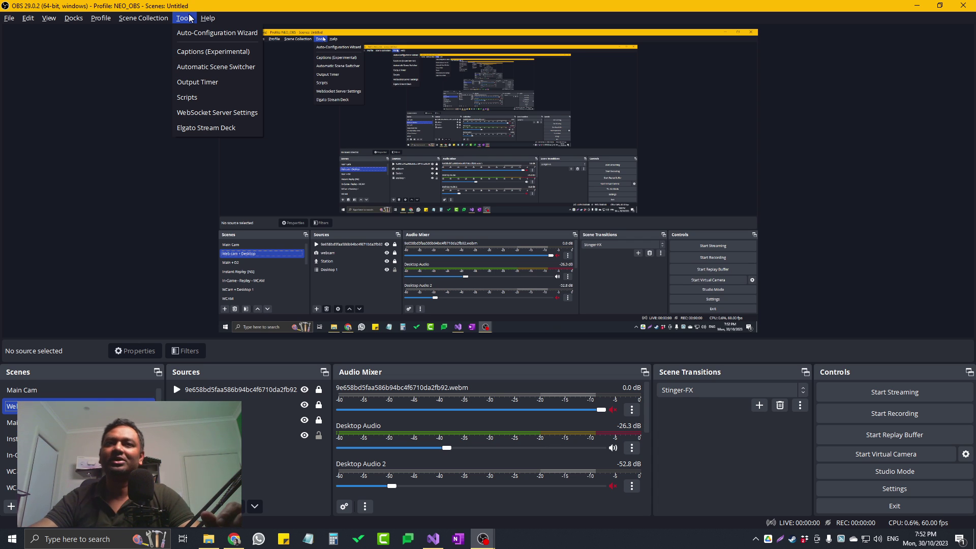
click(185, 17)
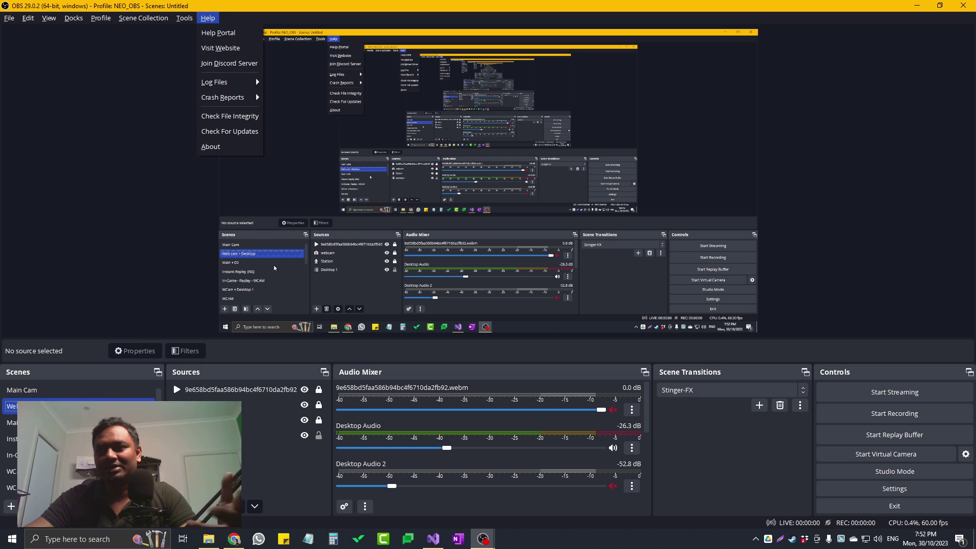